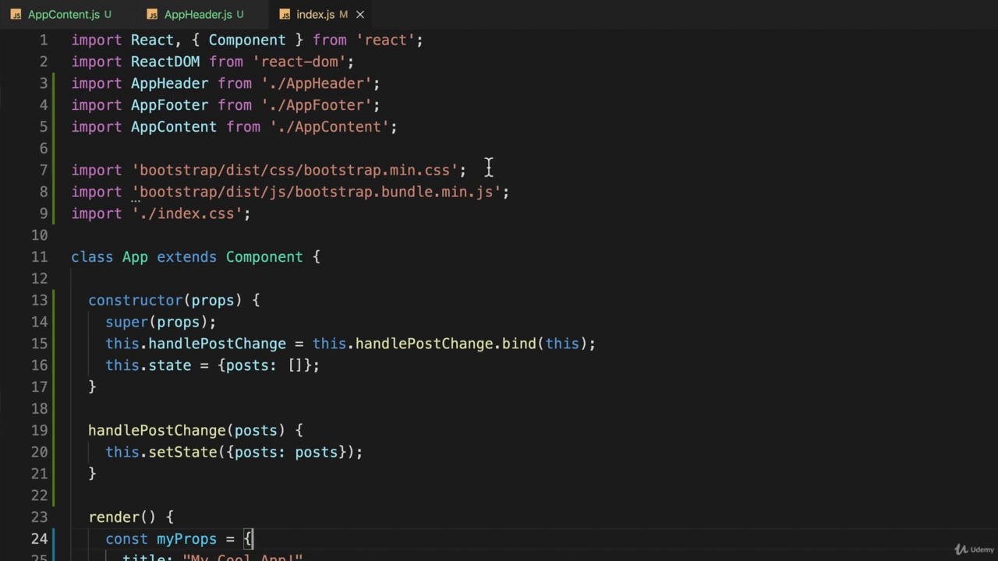
Step: Switch to AppContent.js to review its constructor, handlePostChange and posts state
click(66, 14)
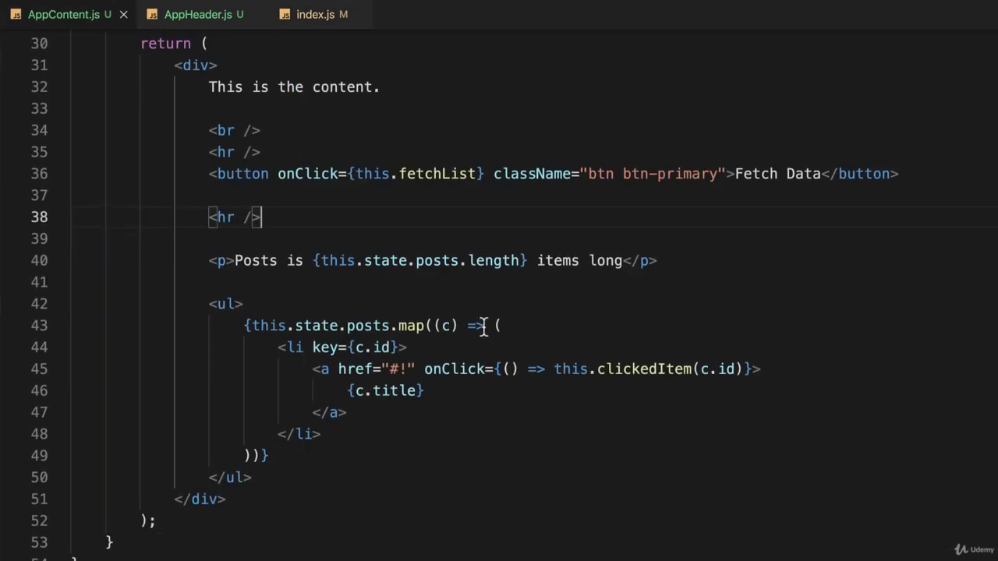
scroll(483, 327, up, 5)
scroll(484, 327, up, 5)
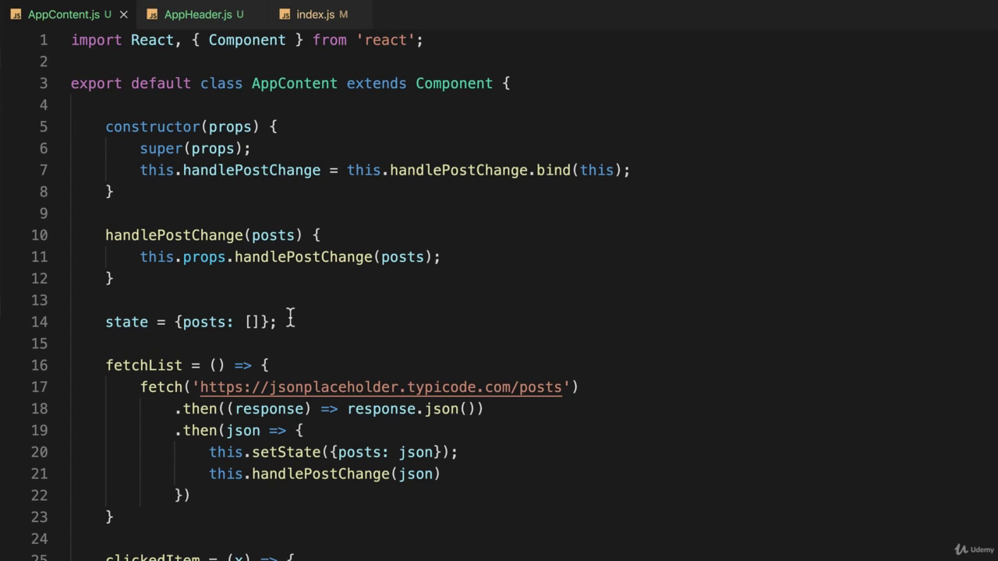
Step: Delete the state = {posts: []} line and the this.setState({posts: json}) call in fetchList
mouse_move(284, 323)
mouse_down()
mouse_move(47, 344)
mouse_move(2, 331)
mouse_up()
key(BackSpace)
key(BackSpace)
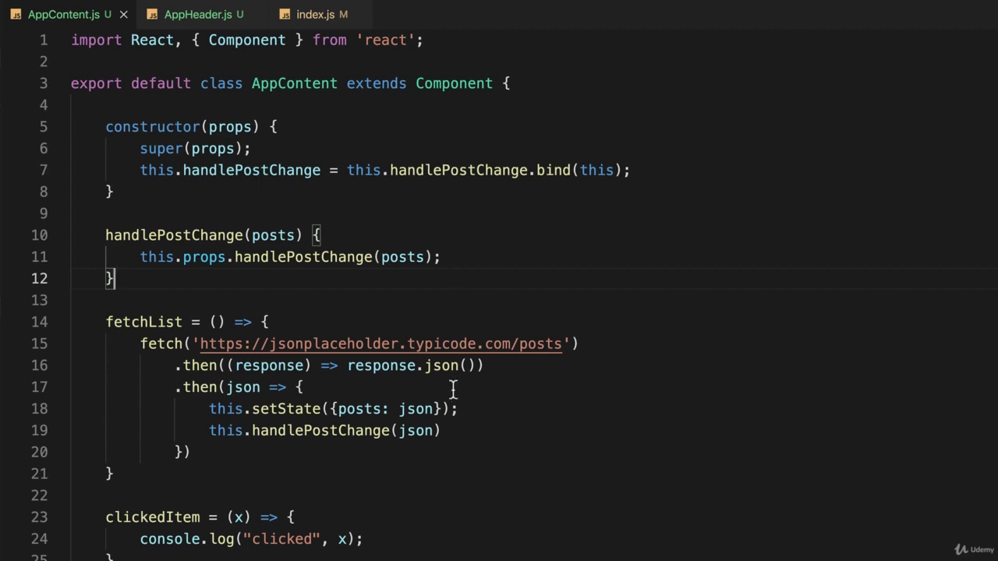
triple_click(296, 410)
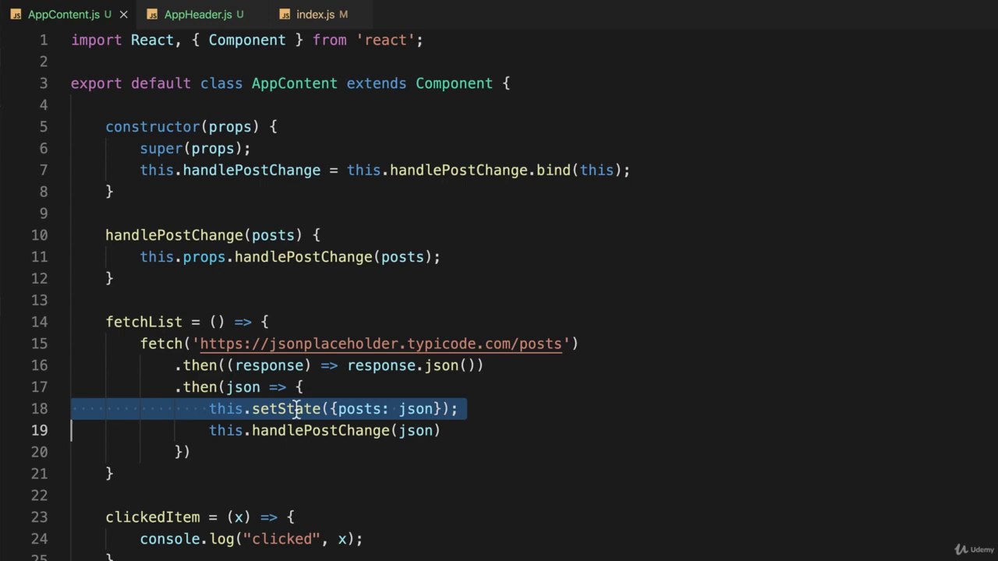
key(ctrl+a)
triple_click(296, 411)
key(BackSpace)
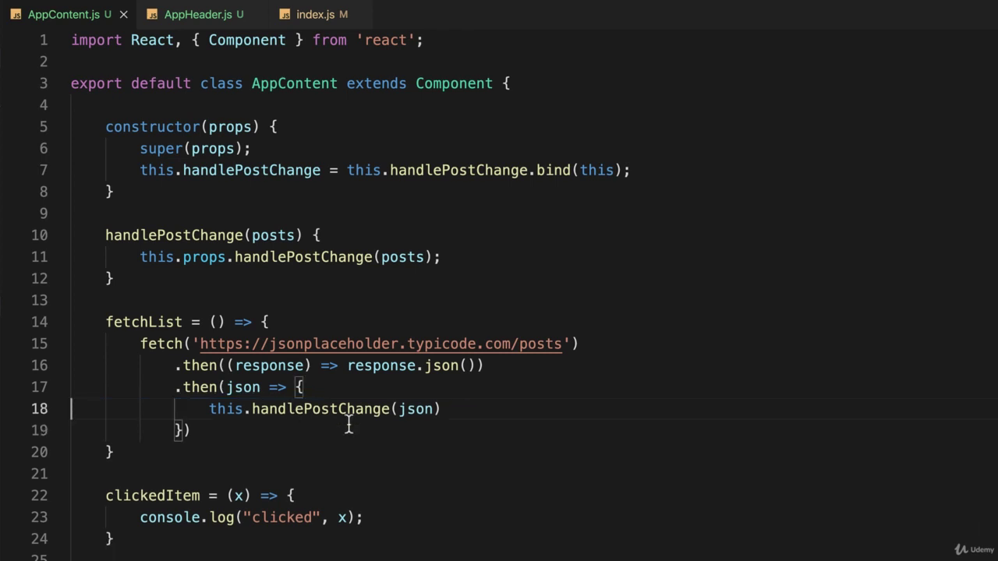
scroll(433, 464, down, 4)
scroll(434, 464, down, 4)
scroll(434, 464, down, 3)
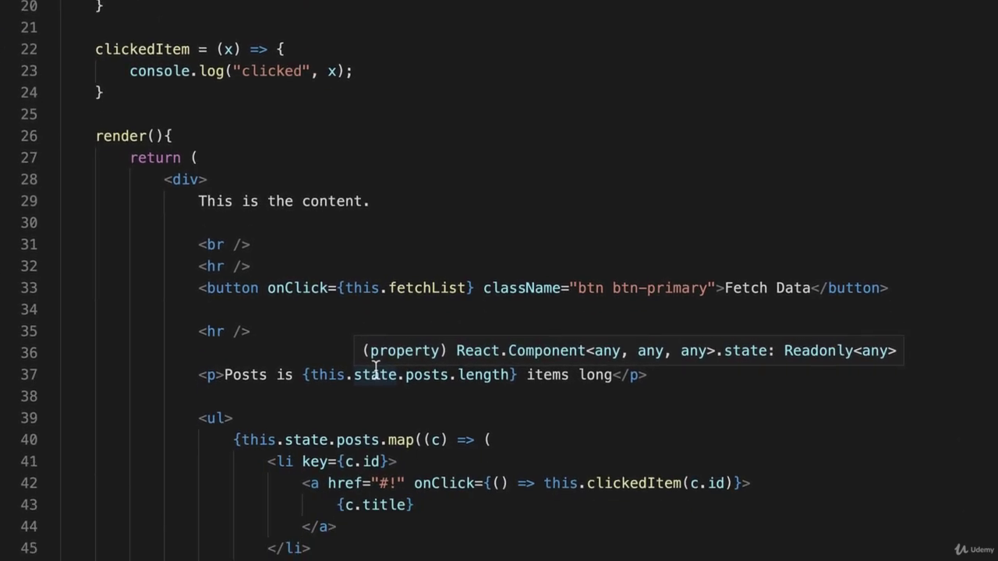
scroll(375, 365, down, 3)
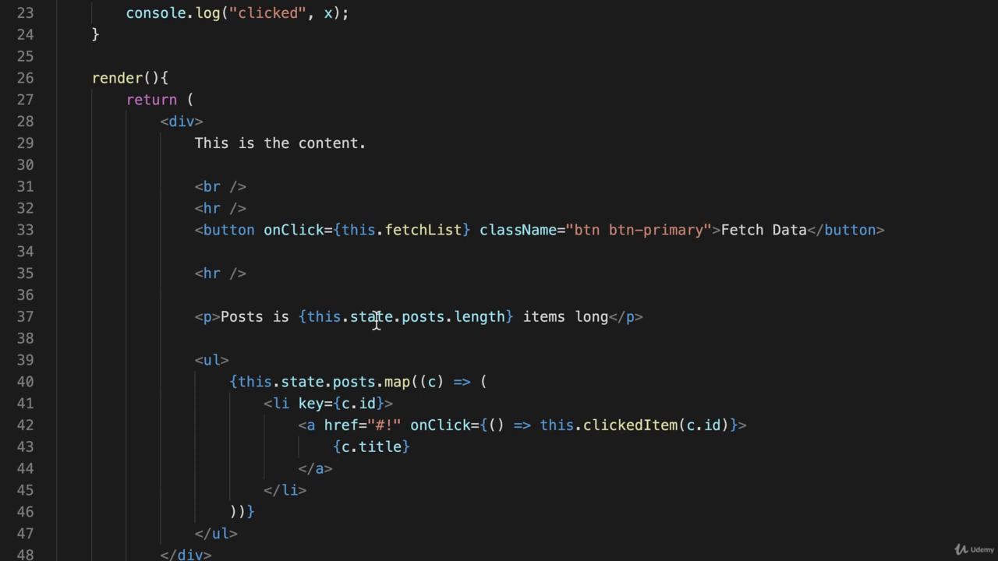
Step: Make the posts count and list use this.props.posts instead of this.state.posts, then view index.js
double_click(372, 318)
text(po)
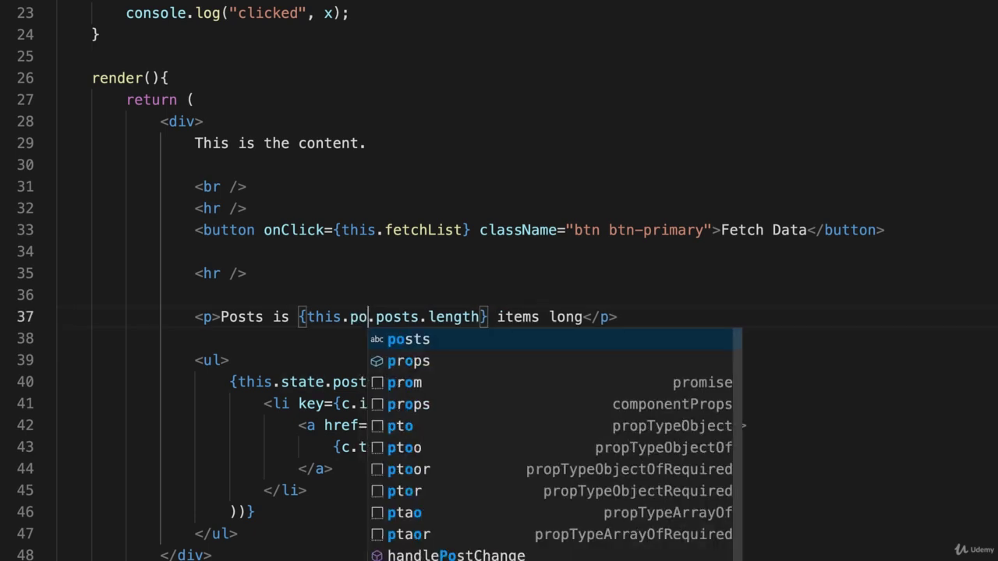
text(rps)
key(Escape)
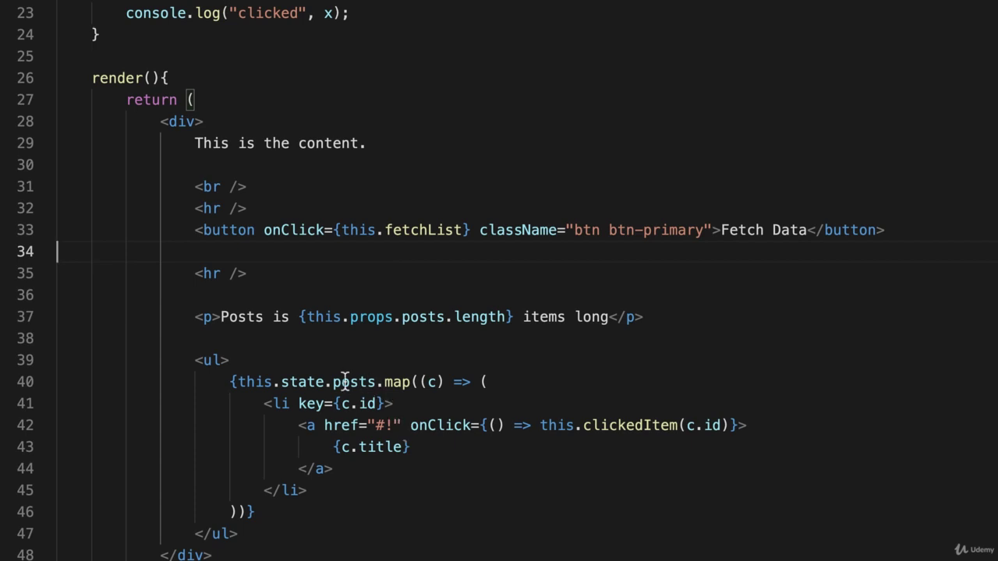
double_click(302, 387)
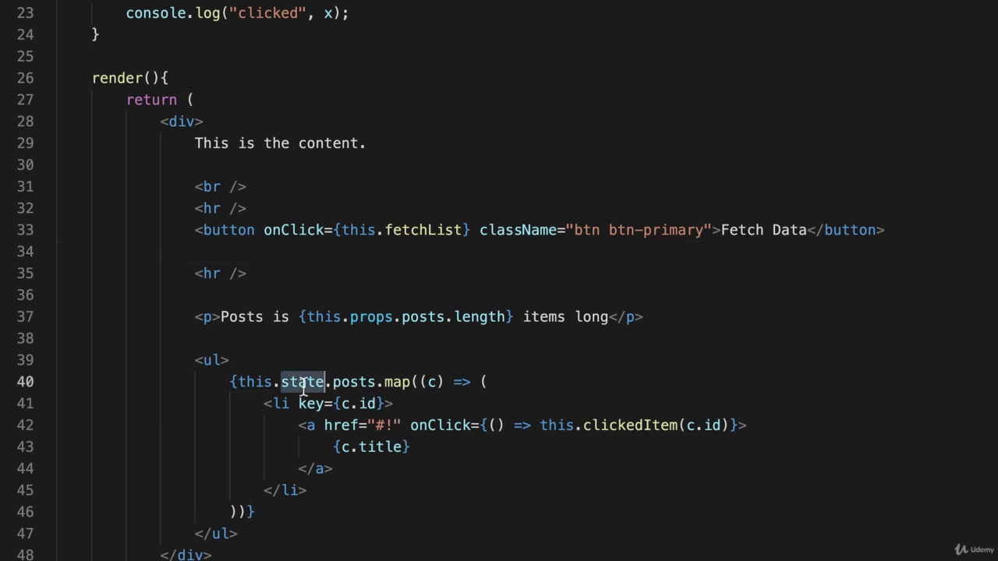
text(props)
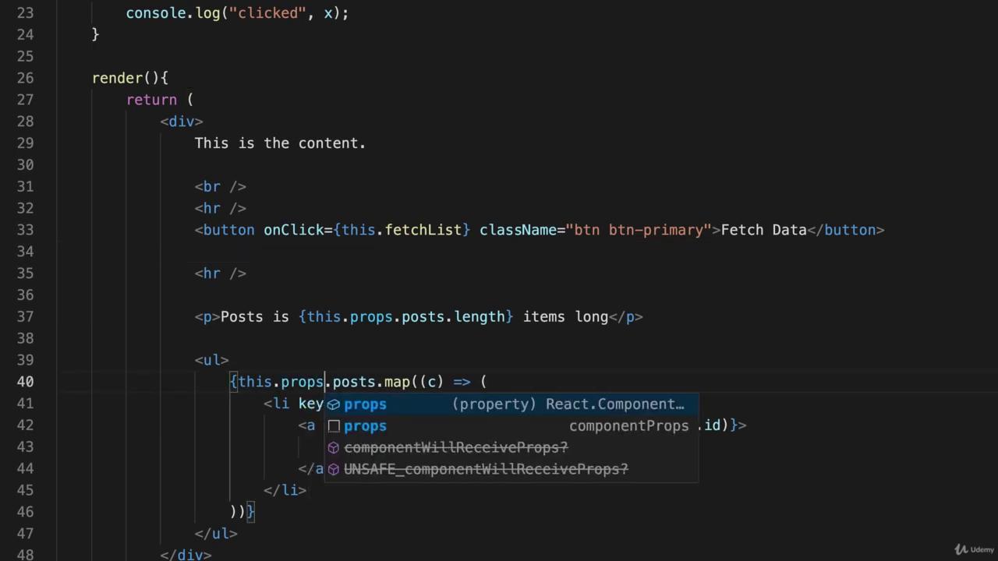
click(430, 263)
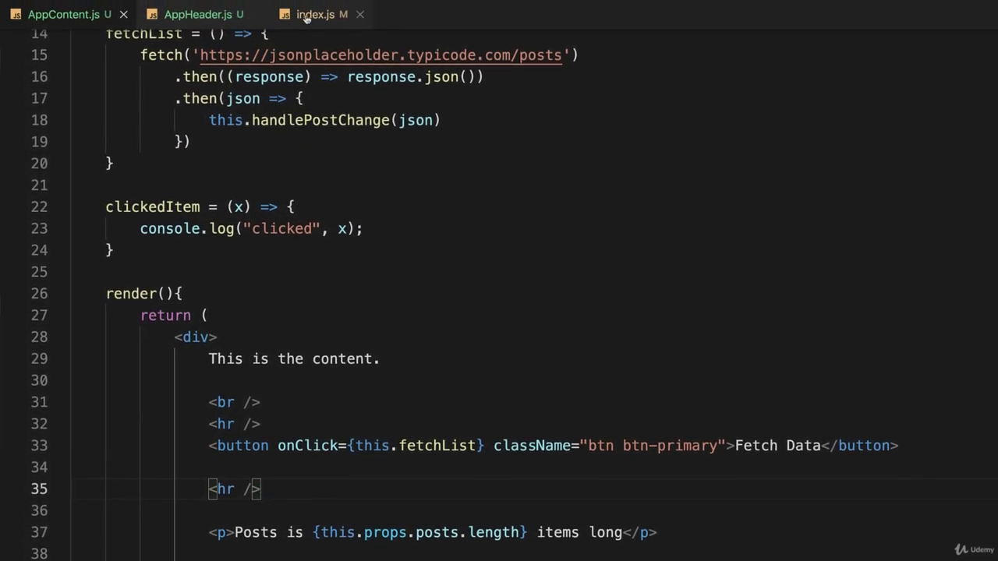
click(306, 17)
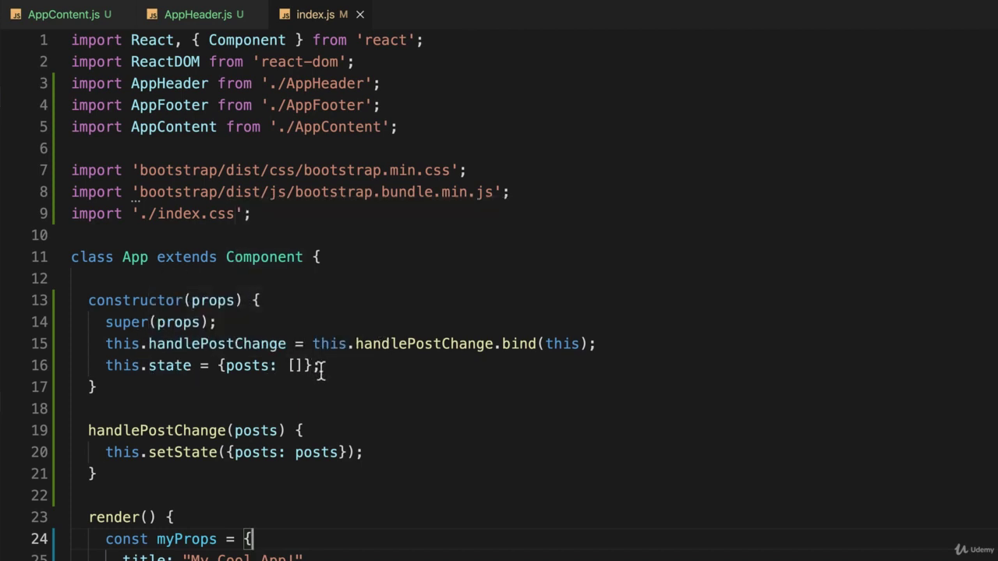
scroll(320, 370, down, 5)
scroll(429, 374, down, 4)
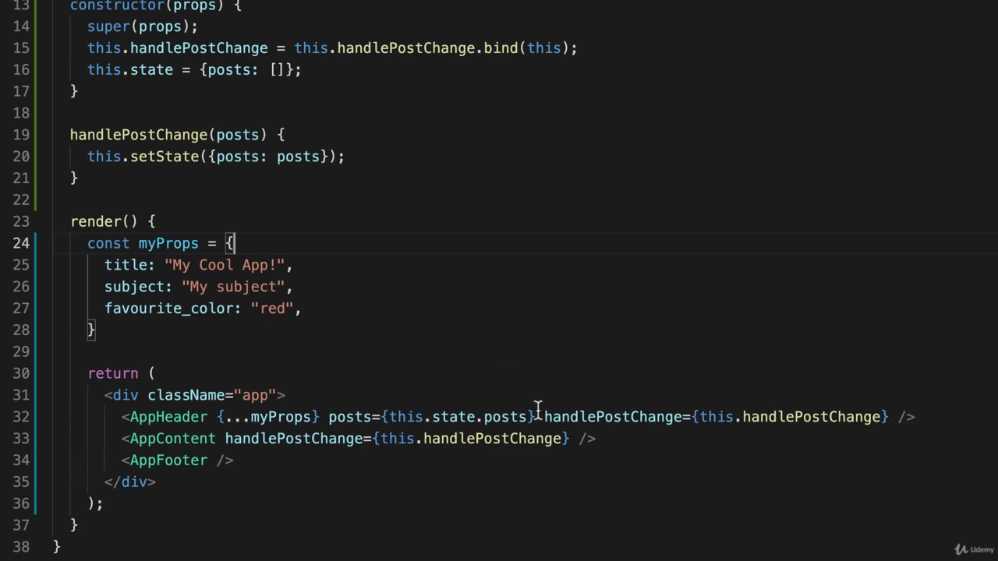
Step: Copy posts={this.state.posts} from AppHeader onto AppContent in index.js and save
drag(537, 417, 330, 421)
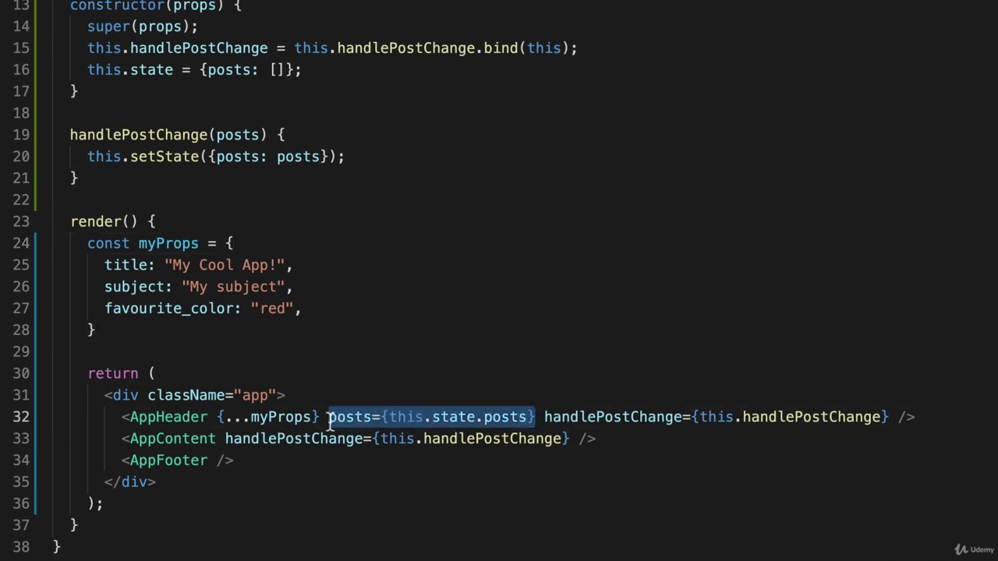
click(589, 441)
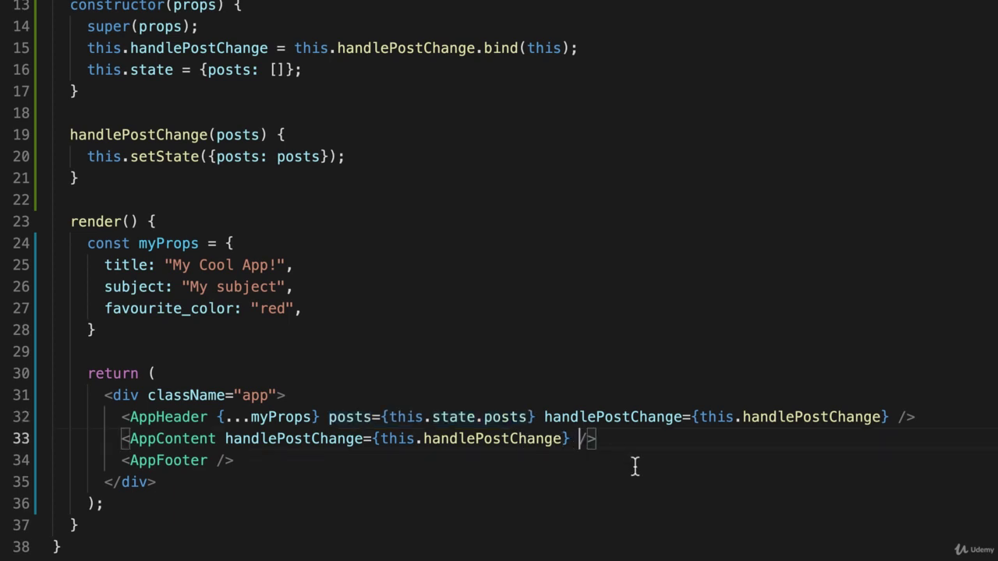
text(posts={this.state.posts})
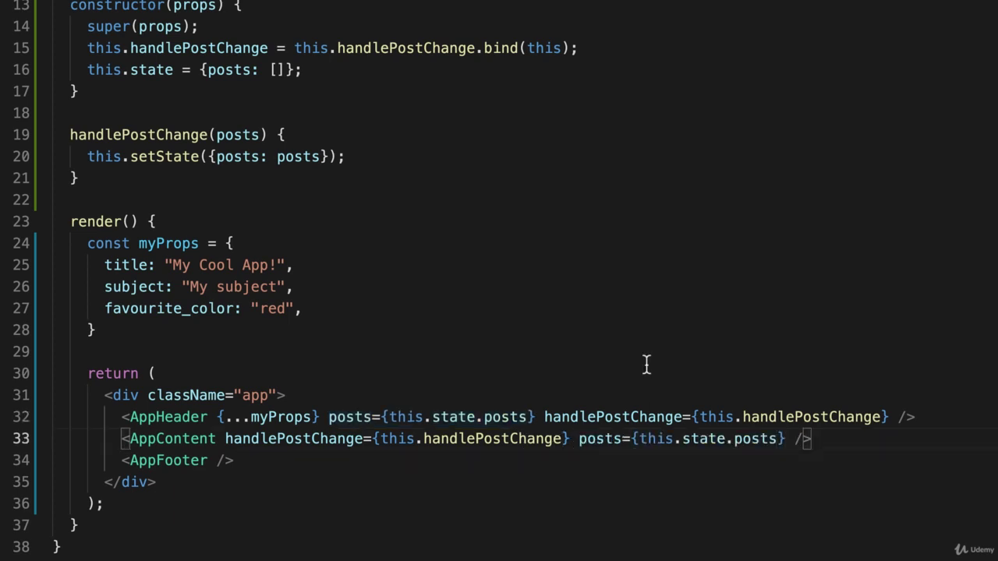
click(646, 364)
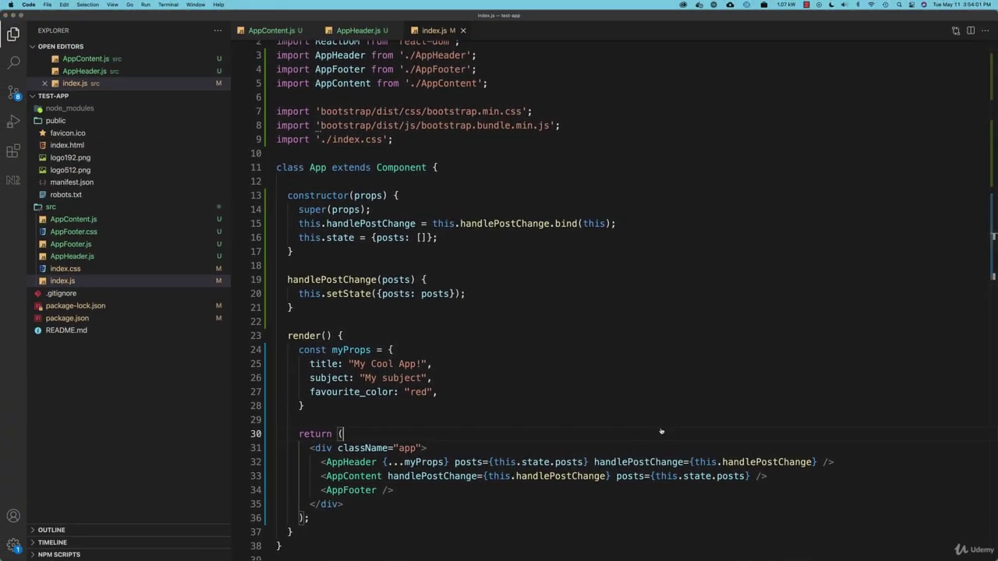
key(super+s)
Step: Fetch data in the Firefox app to confirm 100 posts are listed, then return to VS Code
key(super+Tab)
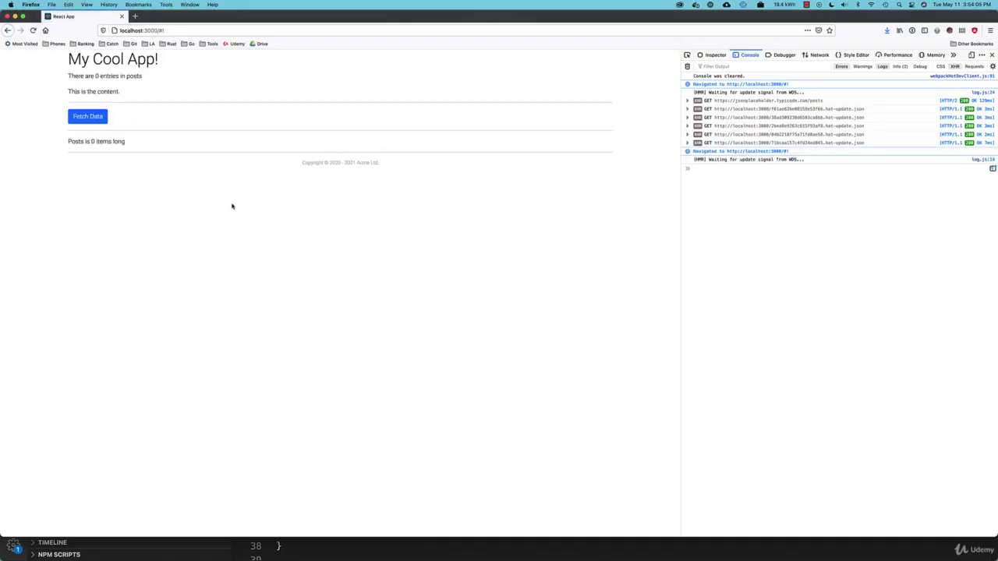
click(94, 117)
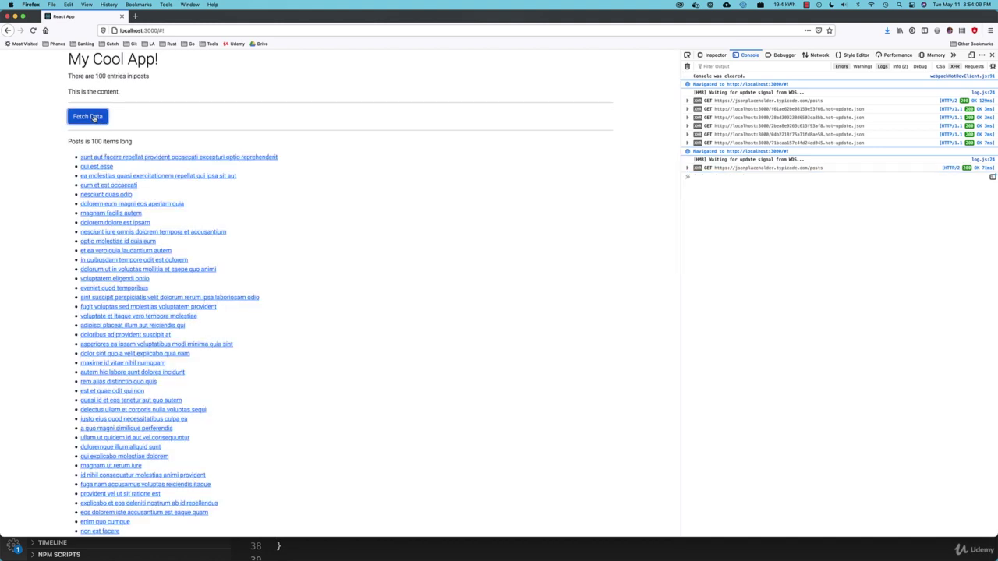
key(super+Tab)
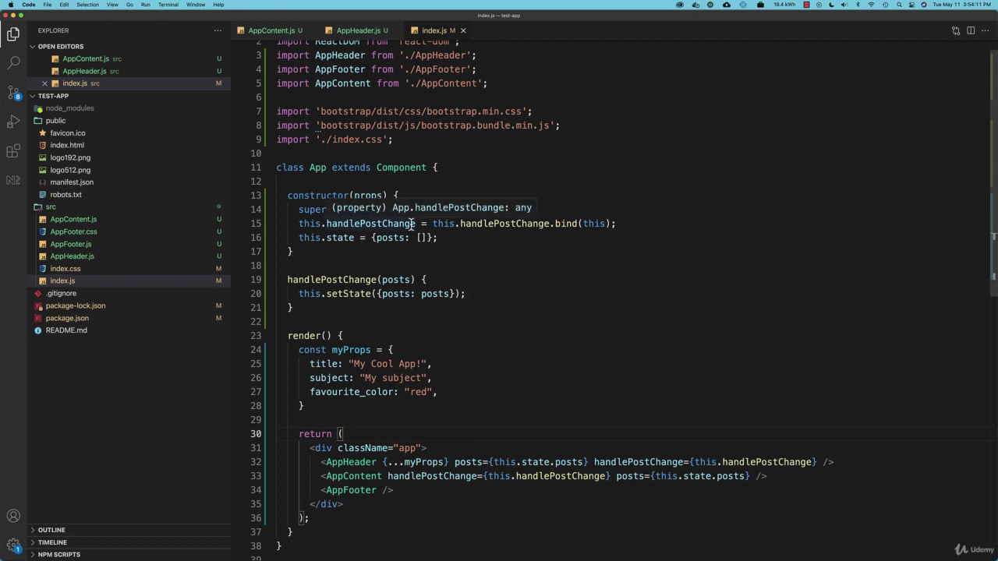